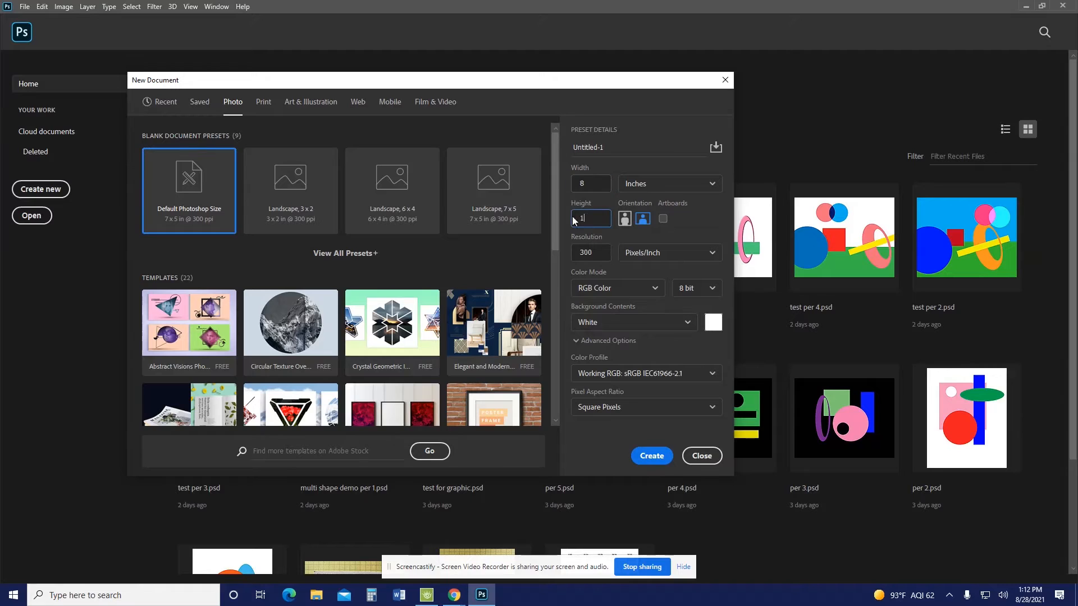
# Step: Set the new document's height to 10 inches and its resolution to 150 pixels/inch, and create it
pyautogui.write('10')
pyautogui.click(574, 252)
pyautogui.write('150')
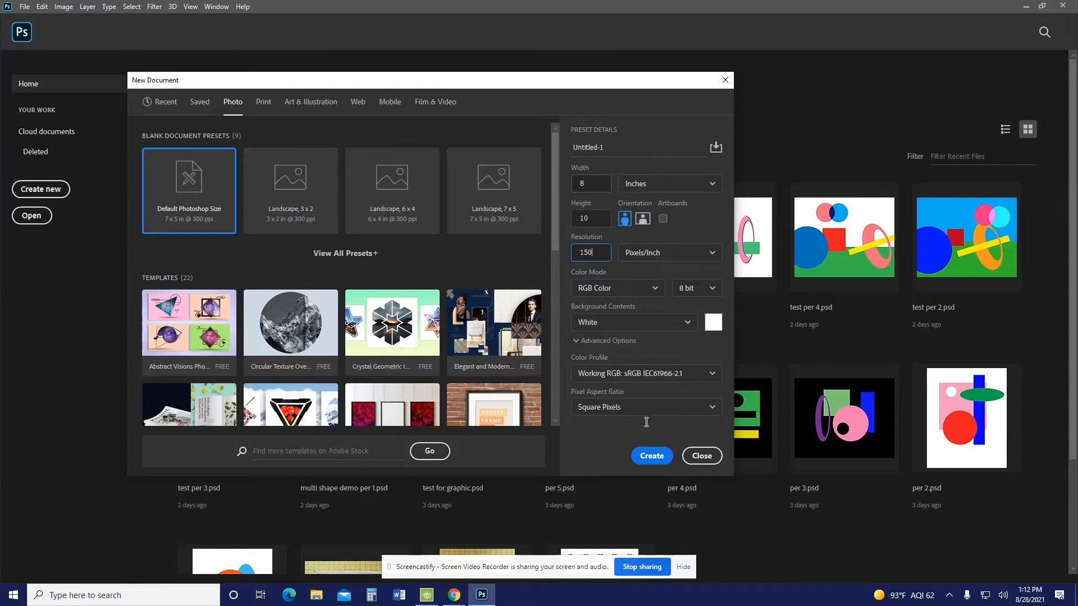
pyautogui.click(650, 458)
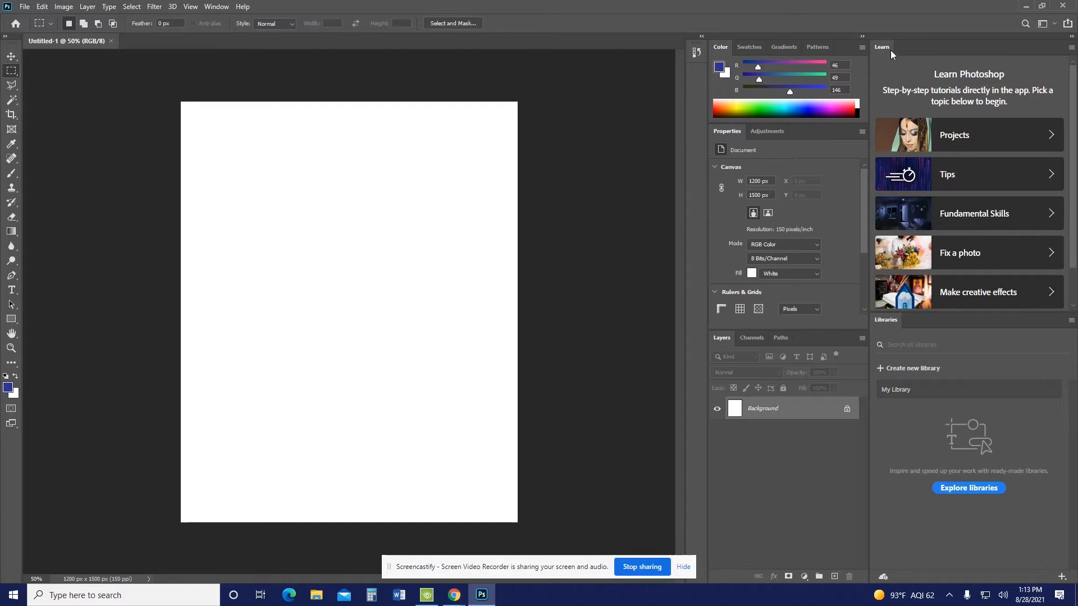
# Step: Close the Learn and Libraries panels to free up workspace
pyautogui.click(1071, 47)
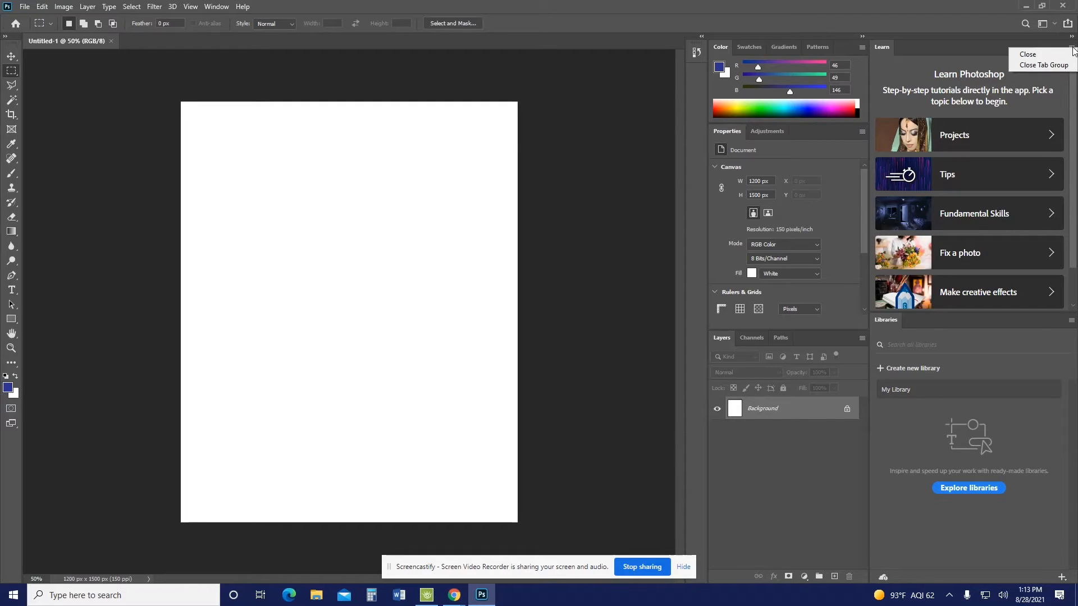
pyautogui.click(972, 53)
pyautogui.click(1072, 49)
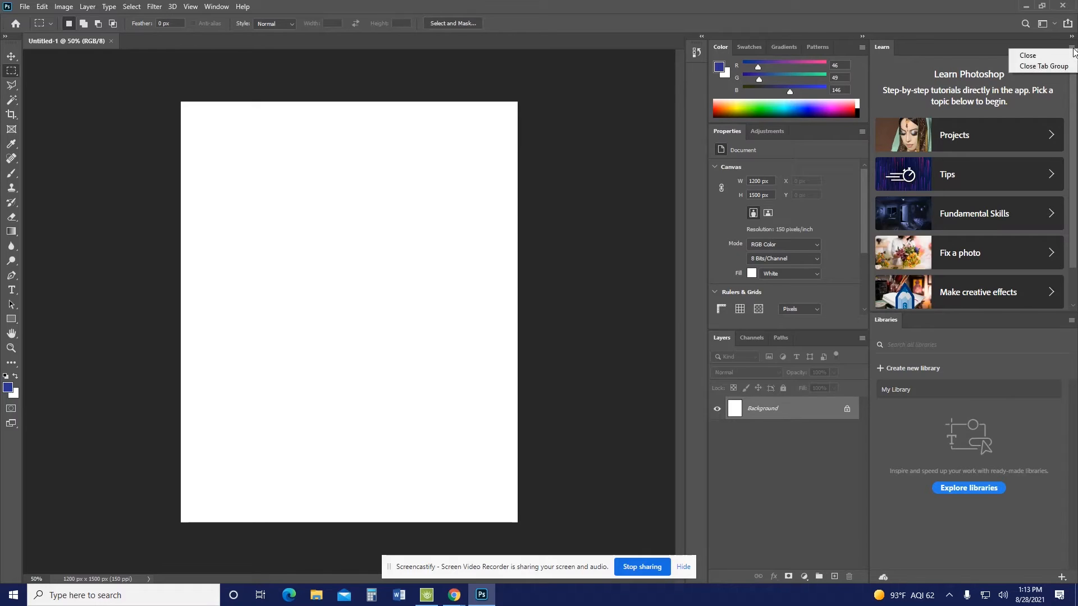
pyautogui.click(1029, 55)
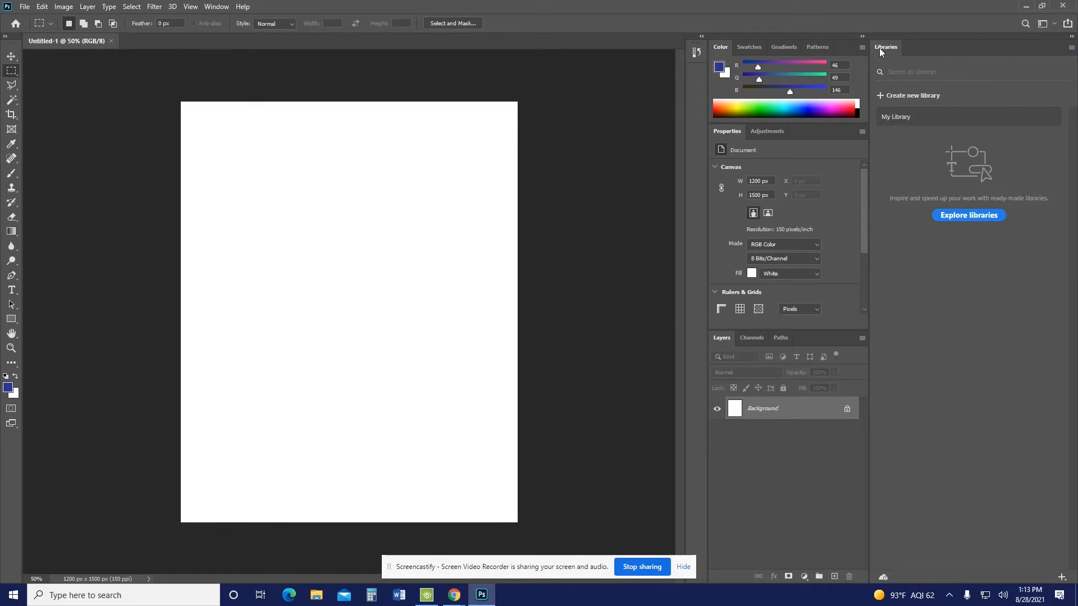
pyautogui.click(1072, 47)
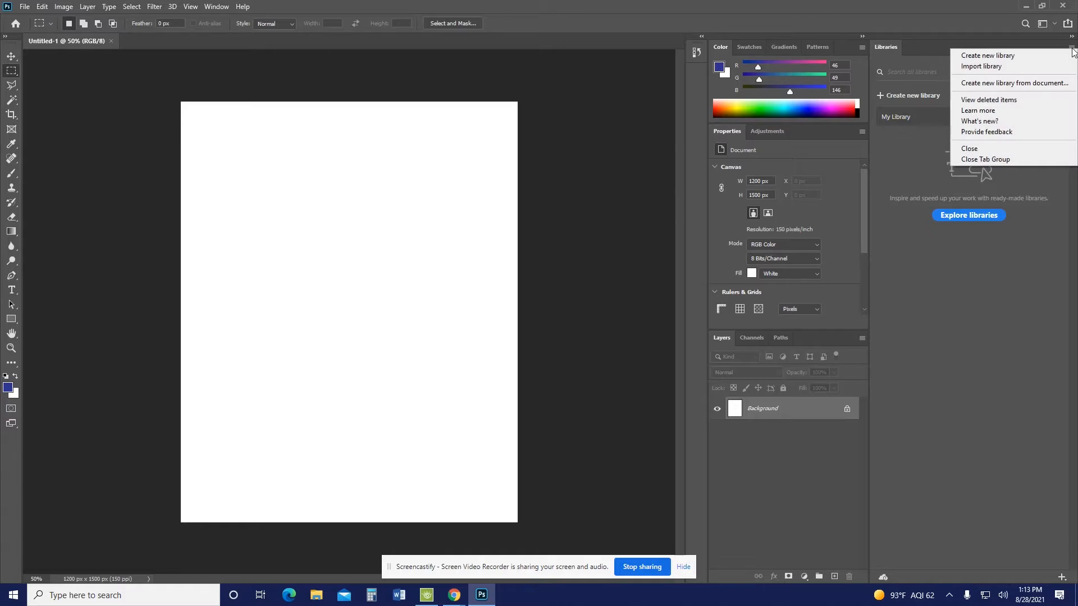
pyautogui.click(1019, 148)
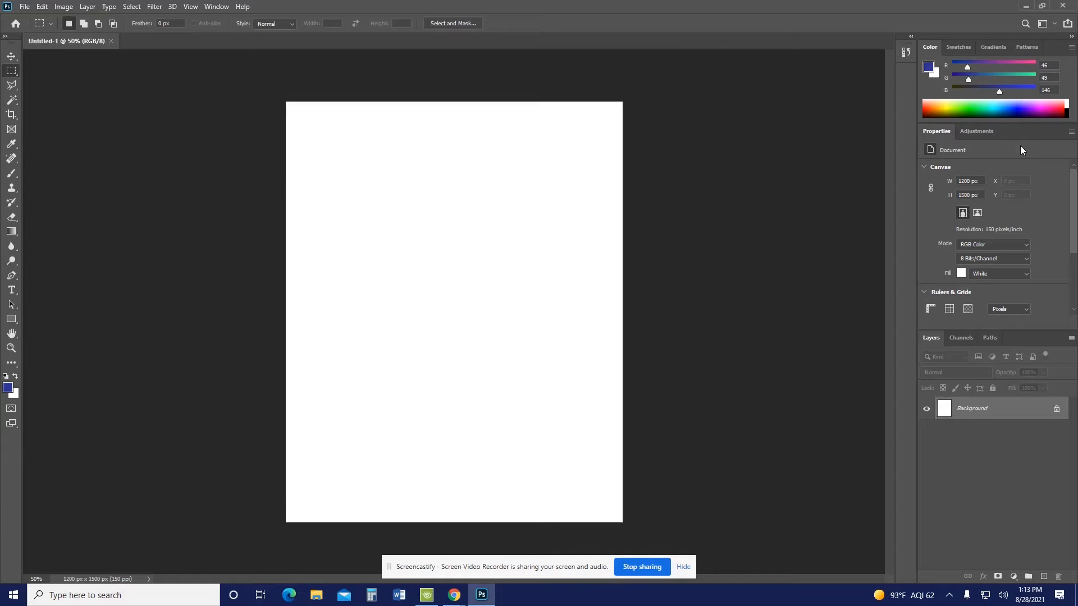
# Step: Dock the History panel into the same group as Properties and Adjustments
pyautogui.click(905, 54)
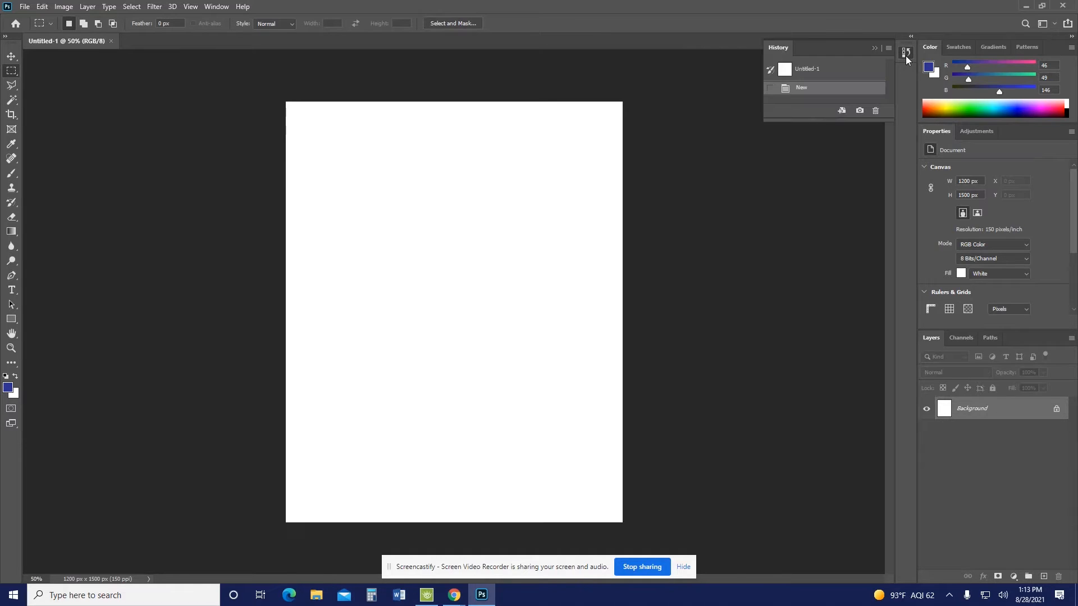
pyautogui.moveTo(905, 55); pyautogui.dragTo(931, 132)
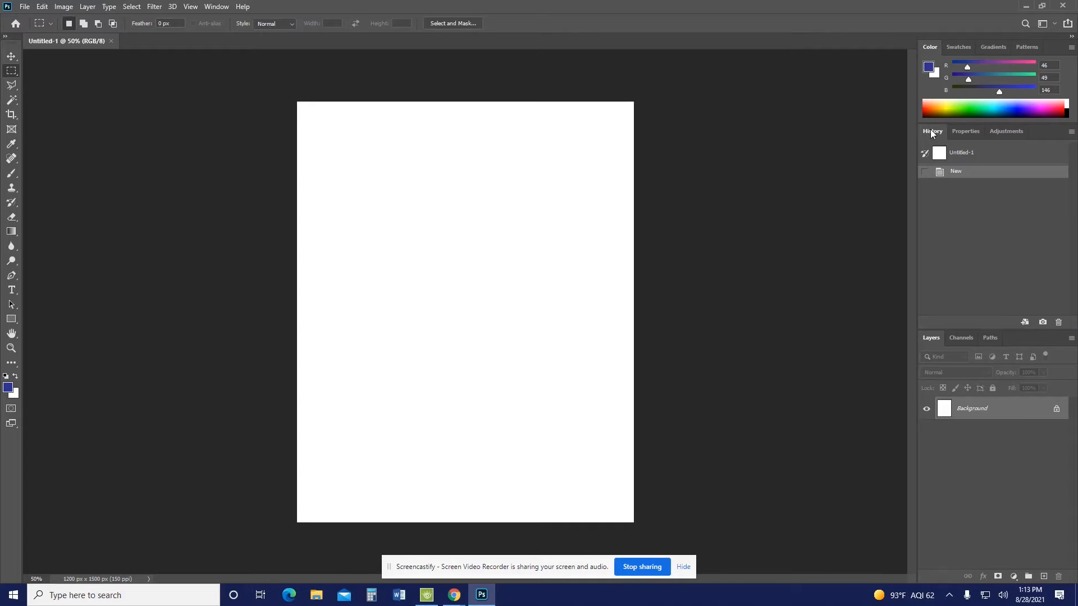
# Step: Look through the Swatches, Gradients and Patterns panels and return to the Color panel
pyautogui.click(954, 47)
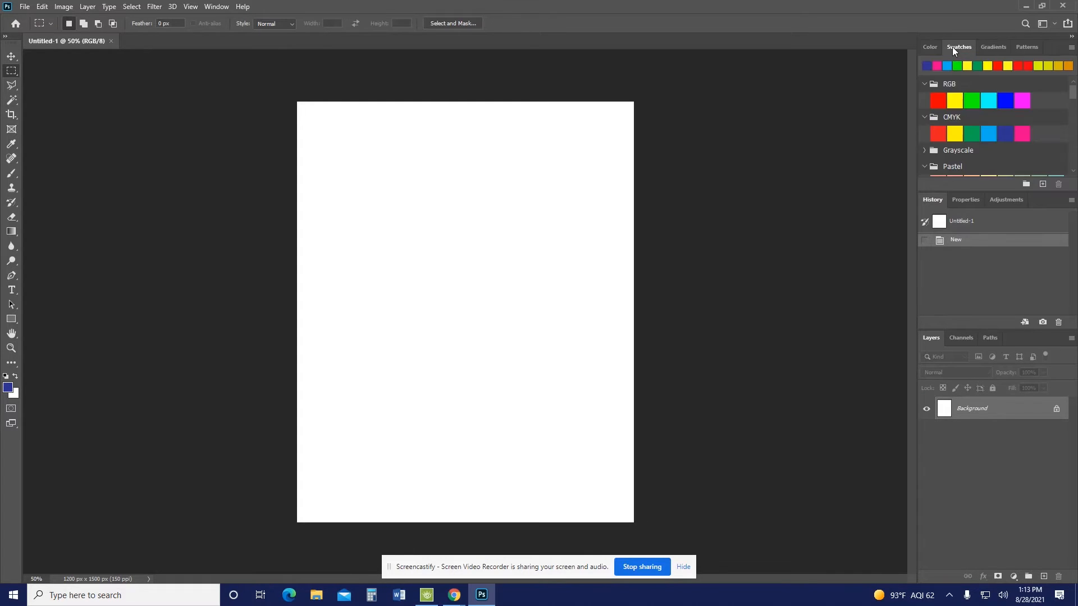
pyautogui.click(992, 47)
pyautogui.click(1027, 47)
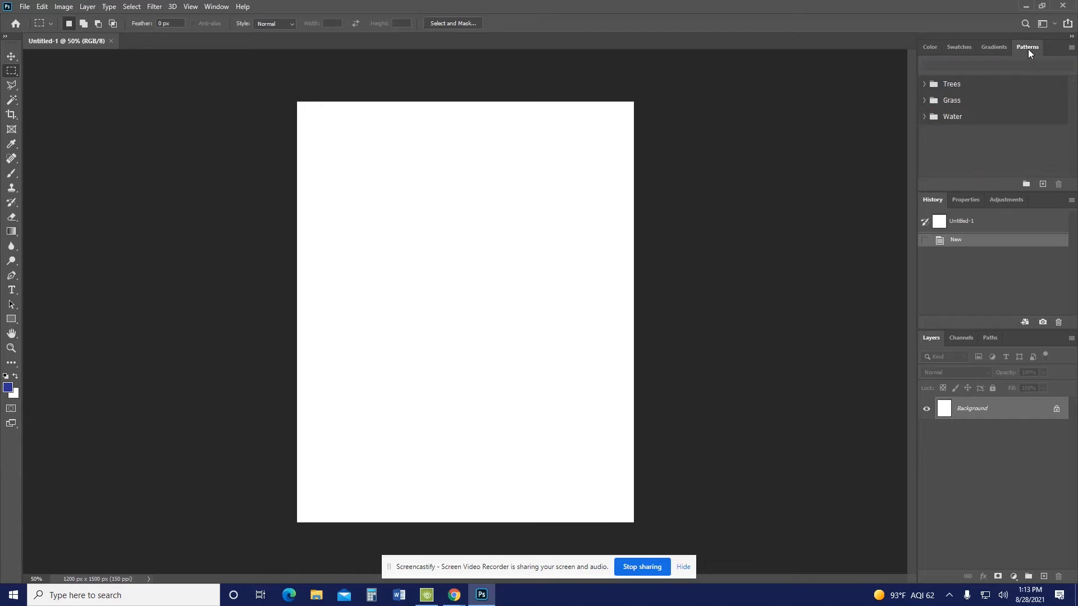
pyautogui.click(929, 48)
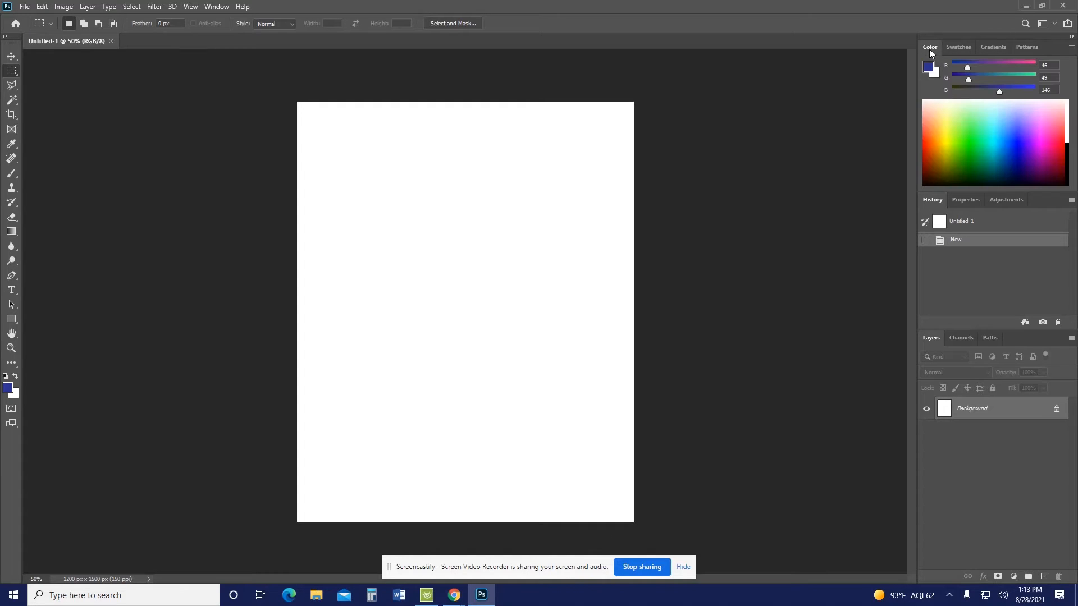
pyautogui.click(951, 49)
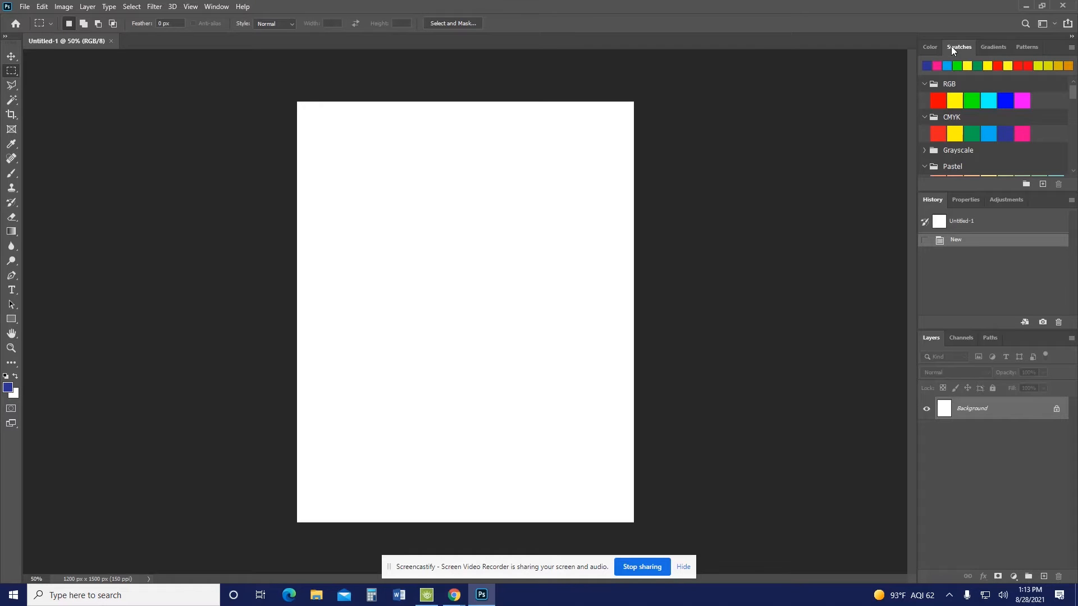
pyautogui.click(935, 48)
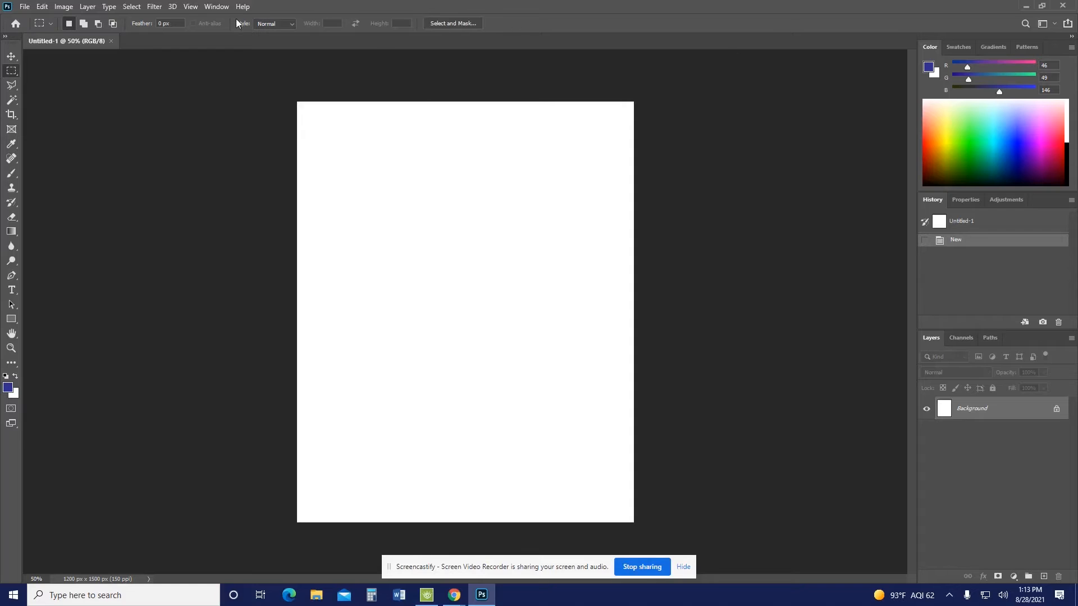
# Step: Add the Brushes and Brush Settings panels to the workspace and collapse them to icons
pyautogui.click(220, 7)
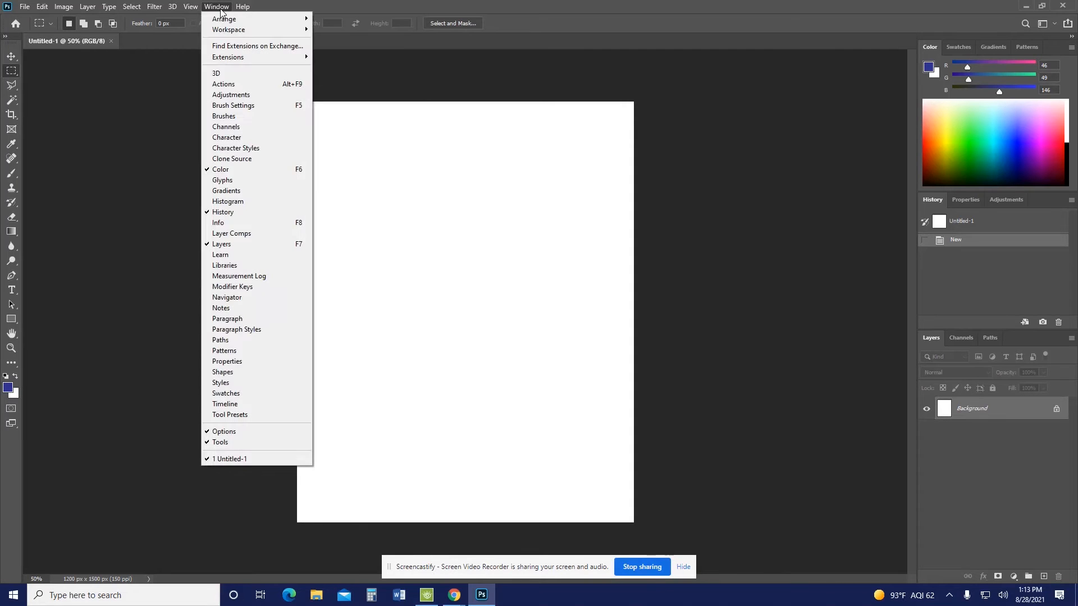
pyautogui.click(227, 116)
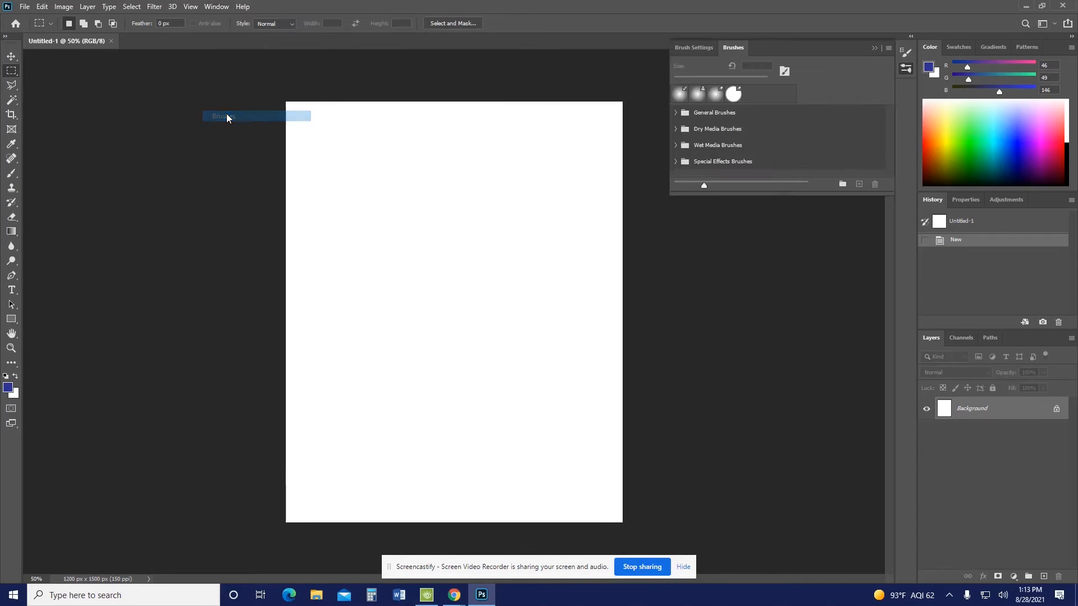
pyautogui.click(875, 48)
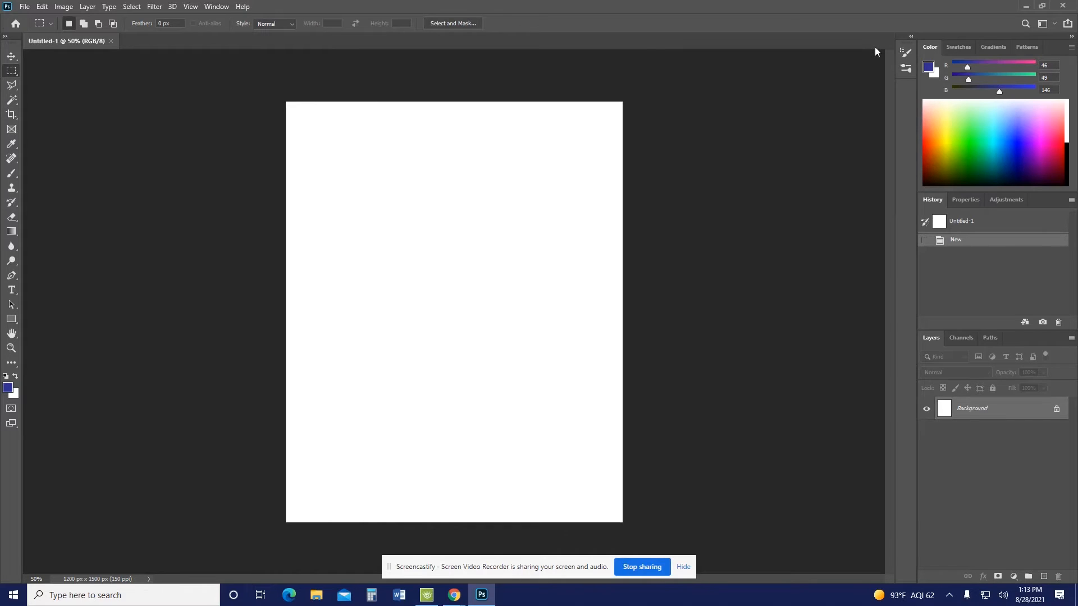
pyautogui.click(905, 55)
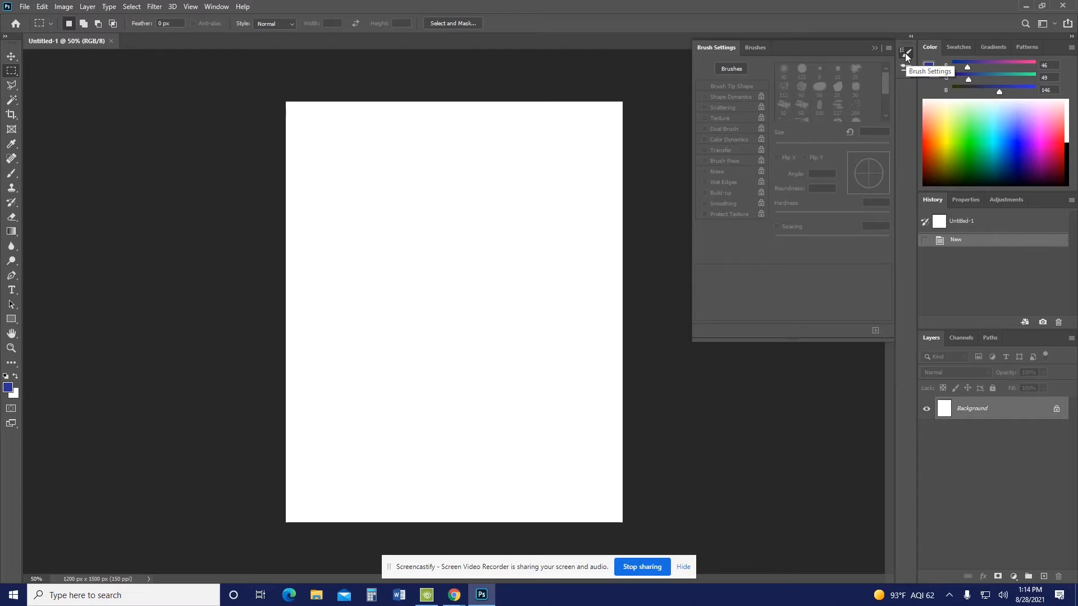
pyautogui.click(906, 69)
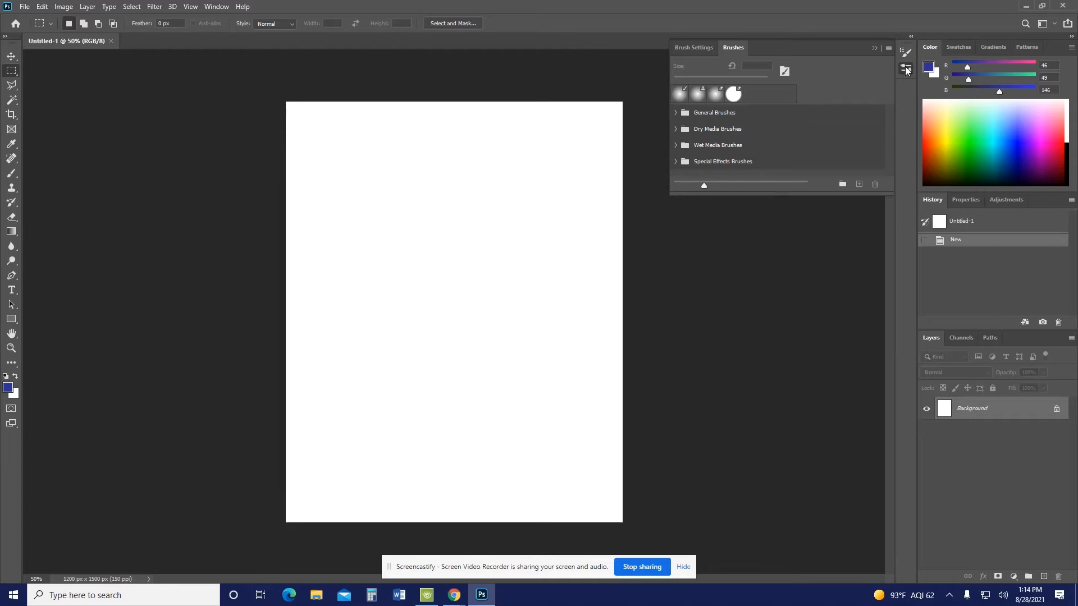
pyautogui.click(873, 48)
# Step: Add the Character and Paragraph panels to the workspace and collapse them to icons
pyautogui.click(219, 7)
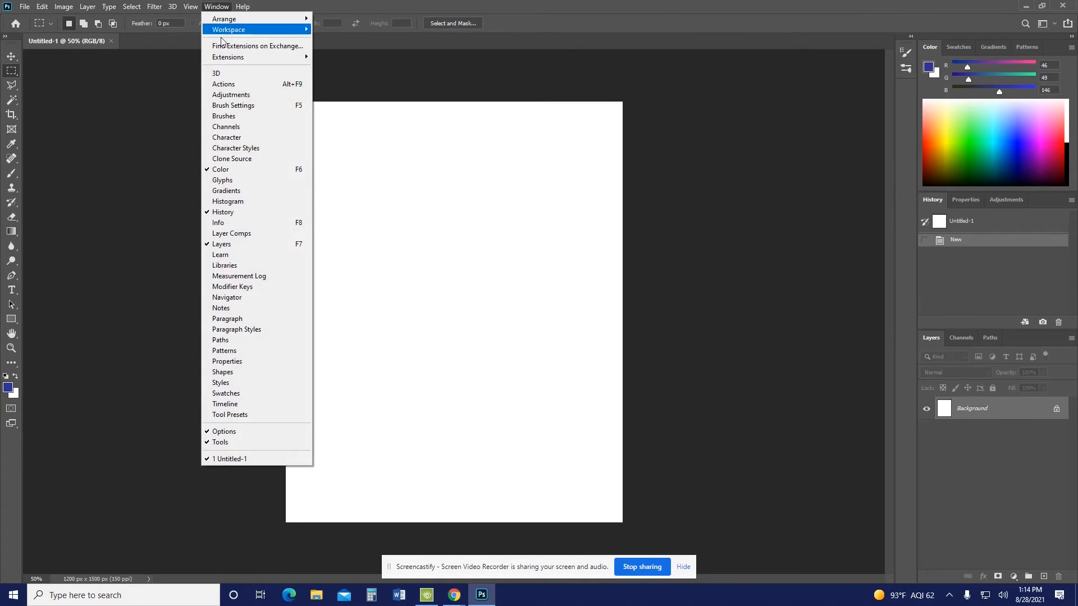
pyautogui.click(228, 137)
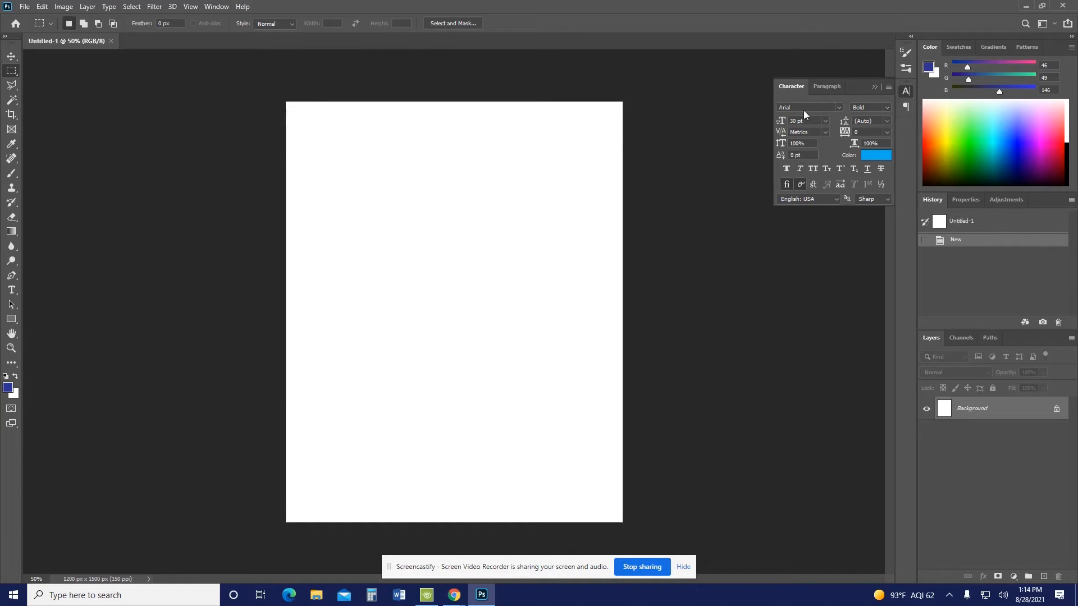
pyautogui.click(873, 86)
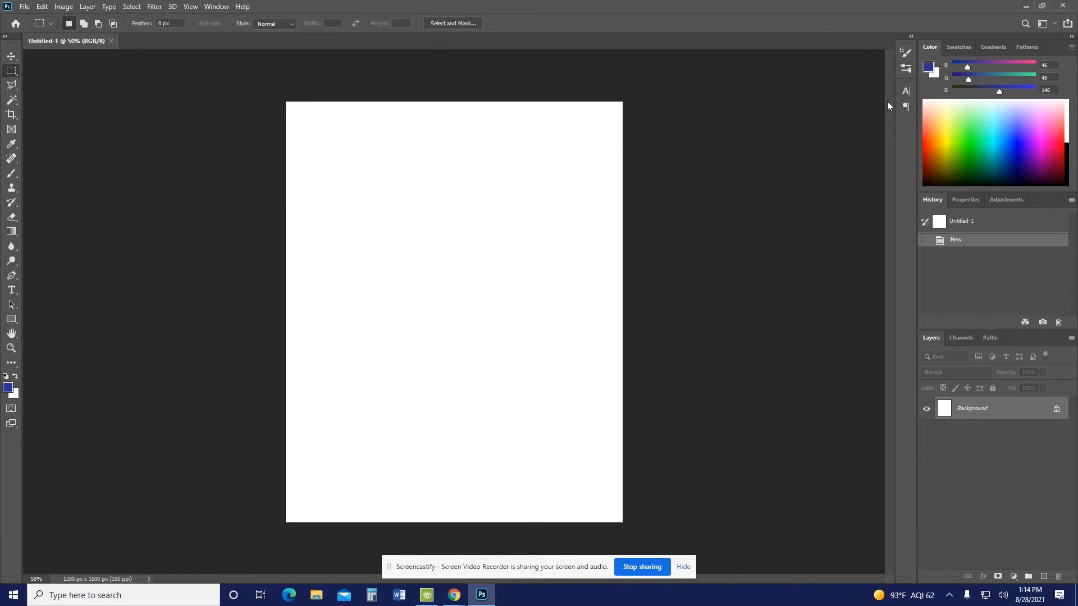
pyautogui.click(908, 109)
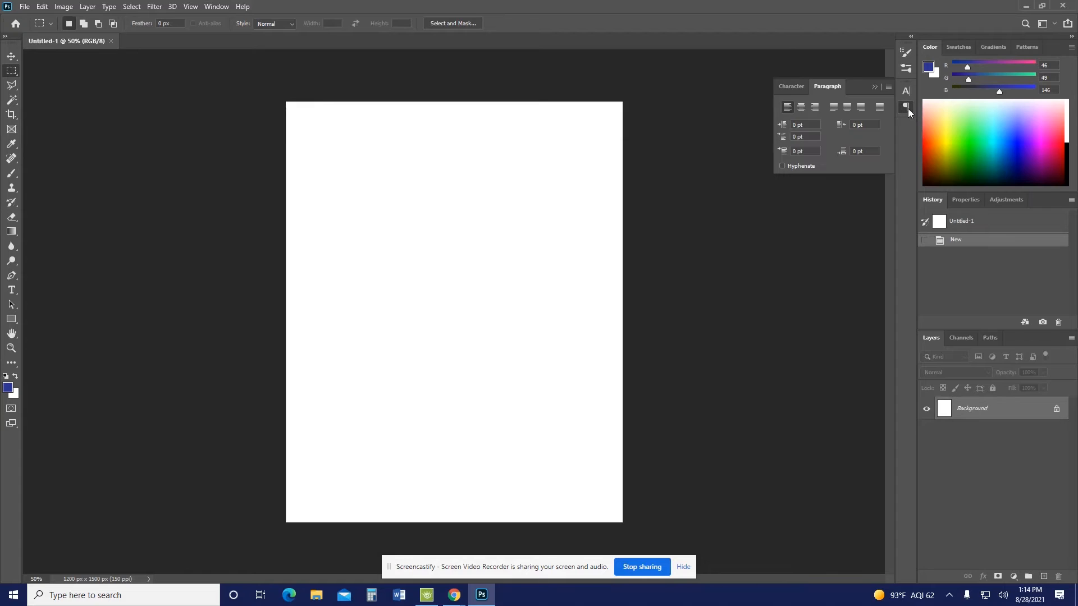
pyautogui.click(875, 87)
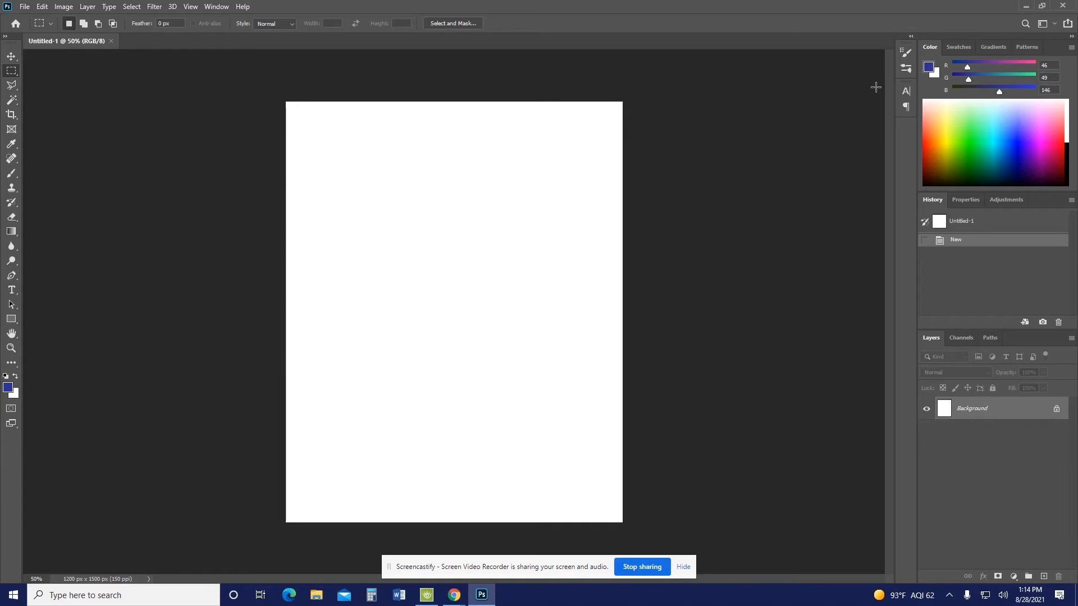
pyautogui.click(217, 6)
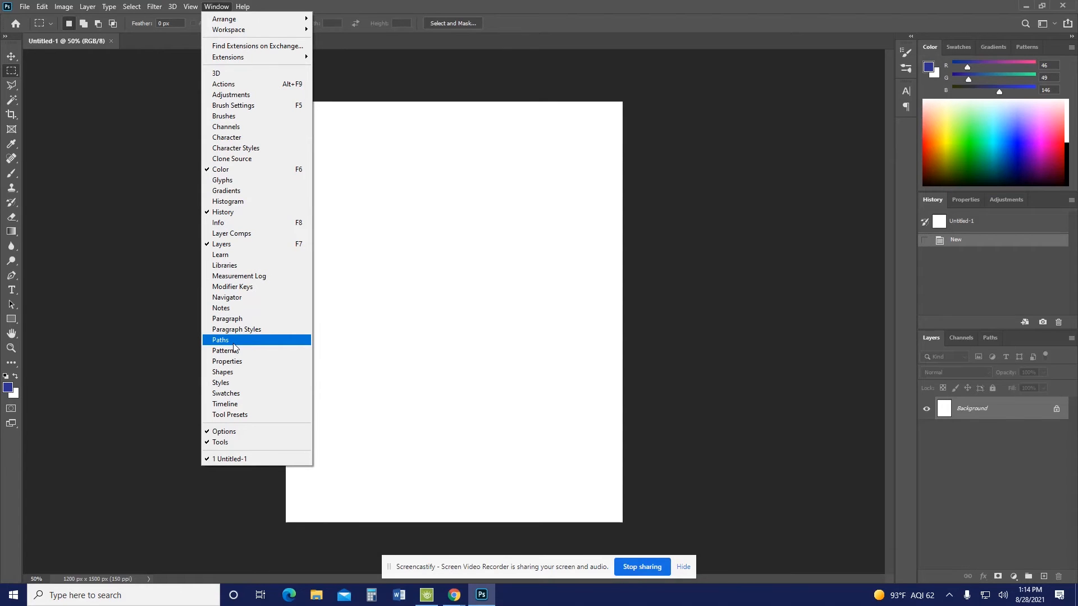
pyautogui.click(534, 4)
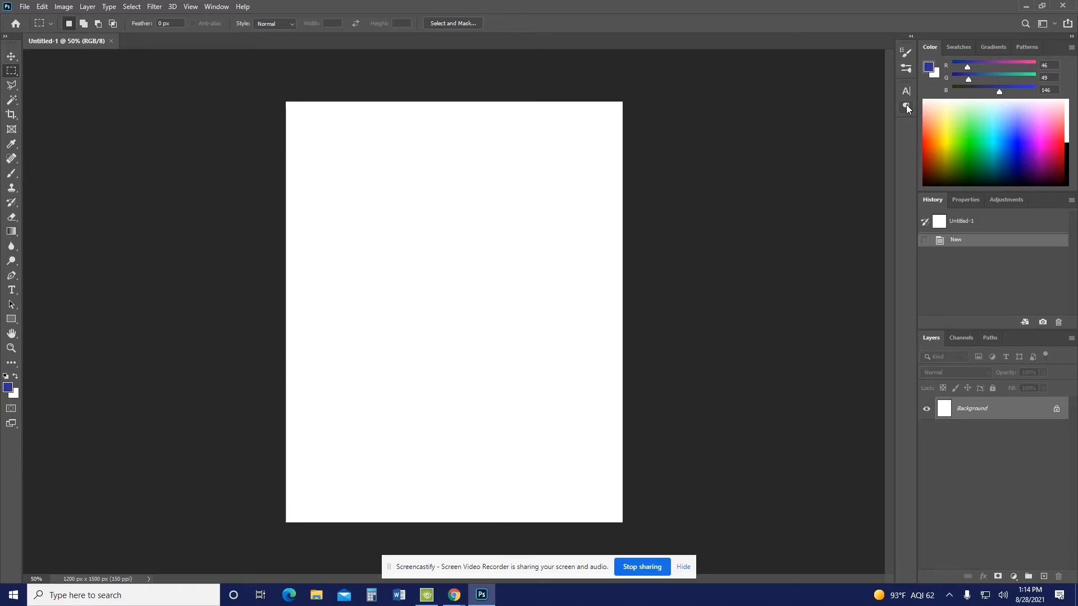
# Step: Save the current panel layout as a new workspace named "jb DESKTOP"
pyautogui.click(213, 6)
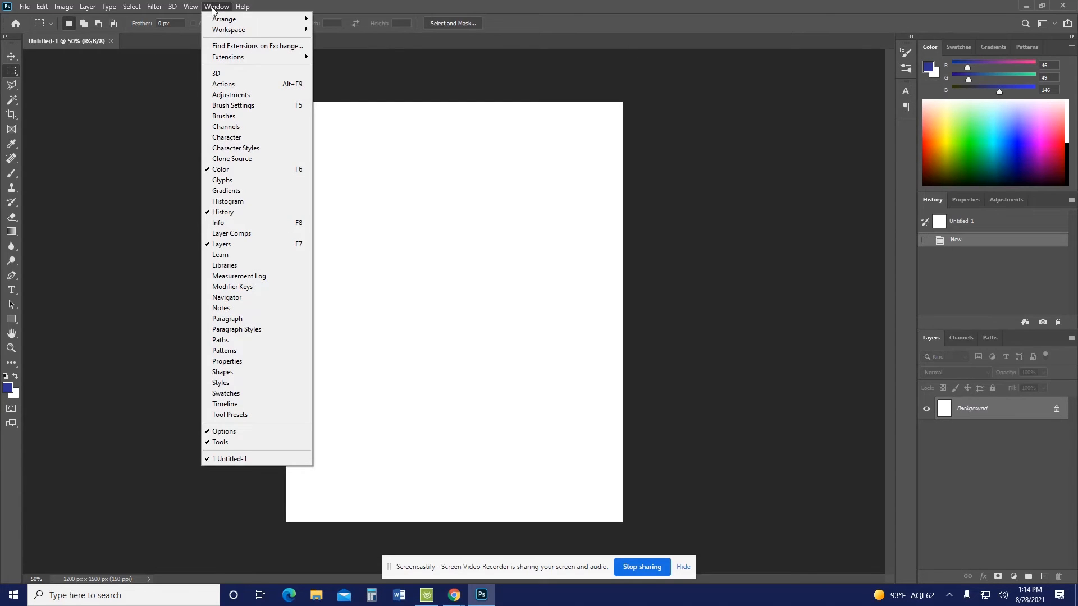
pyautogui.moveTo(239, 31)
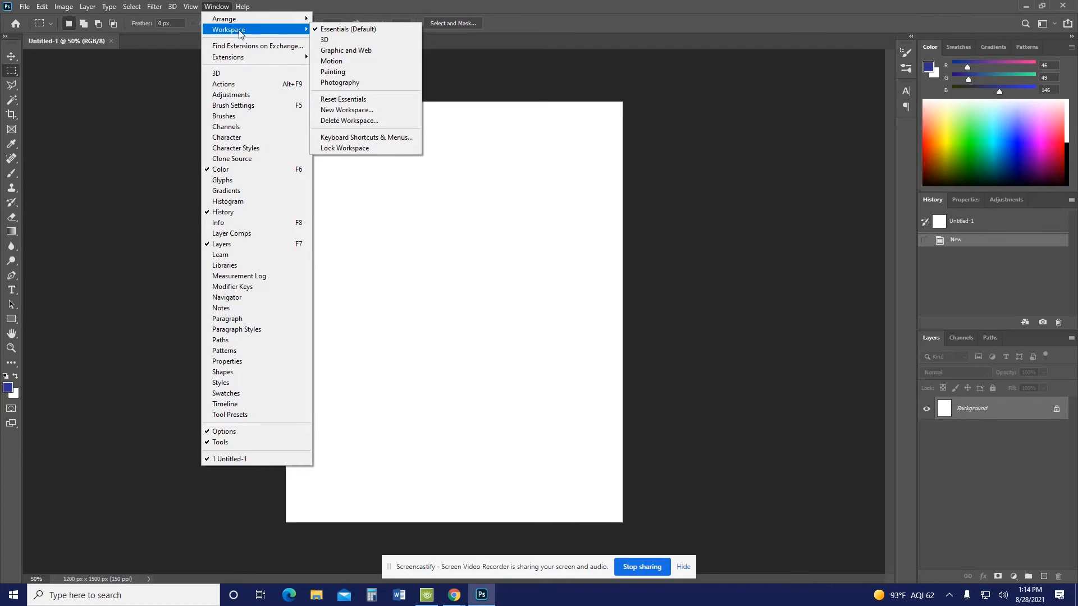
pyautogui.click(375, 109)
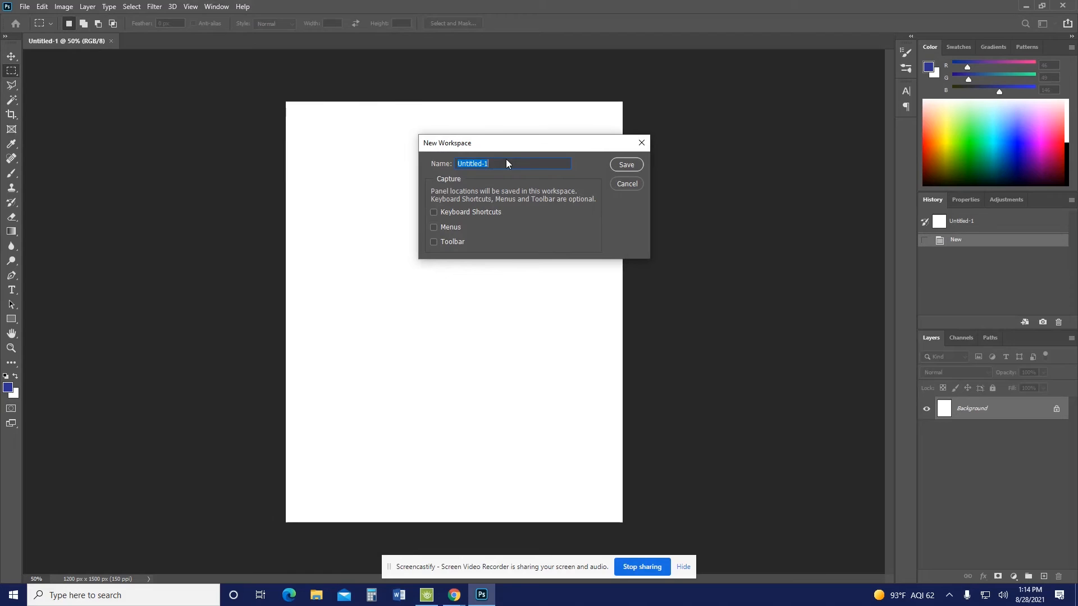
pyautogui.write('jb DESKTOP')
pyautogui.click(636, 164)
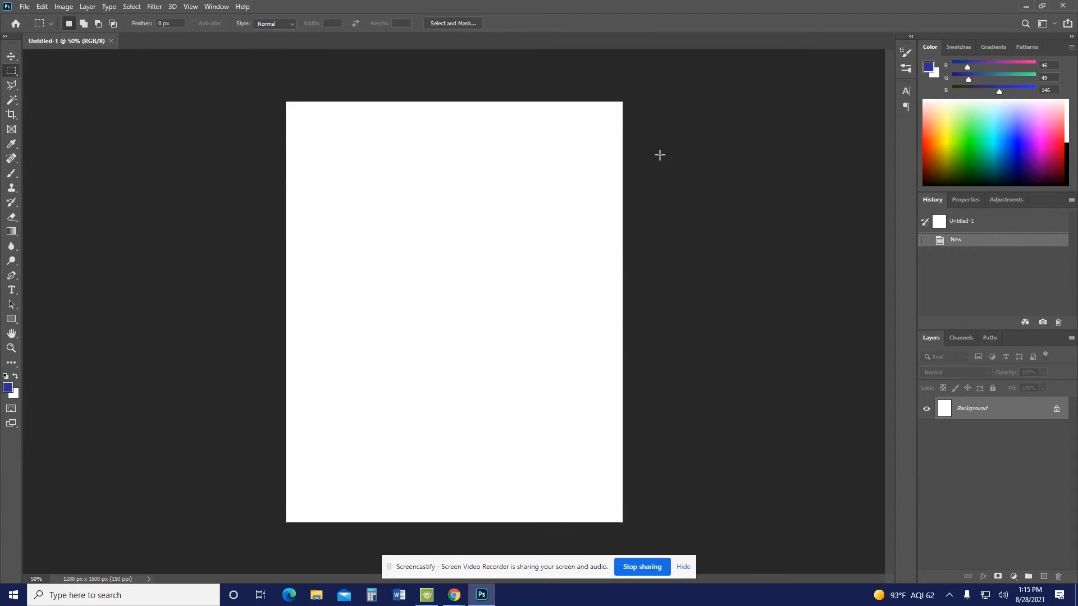
# Step: Disarrange the workspace by floating Color and Swatches, regrouping History, closing the Layers group and expanding the toolbar to two columns
pyautogui.moveTo(924, 46); pyautogui.dragTo(727, 283)
pyautogui.moveTo(933, 200); pyautogui.dragTo(932, 52)
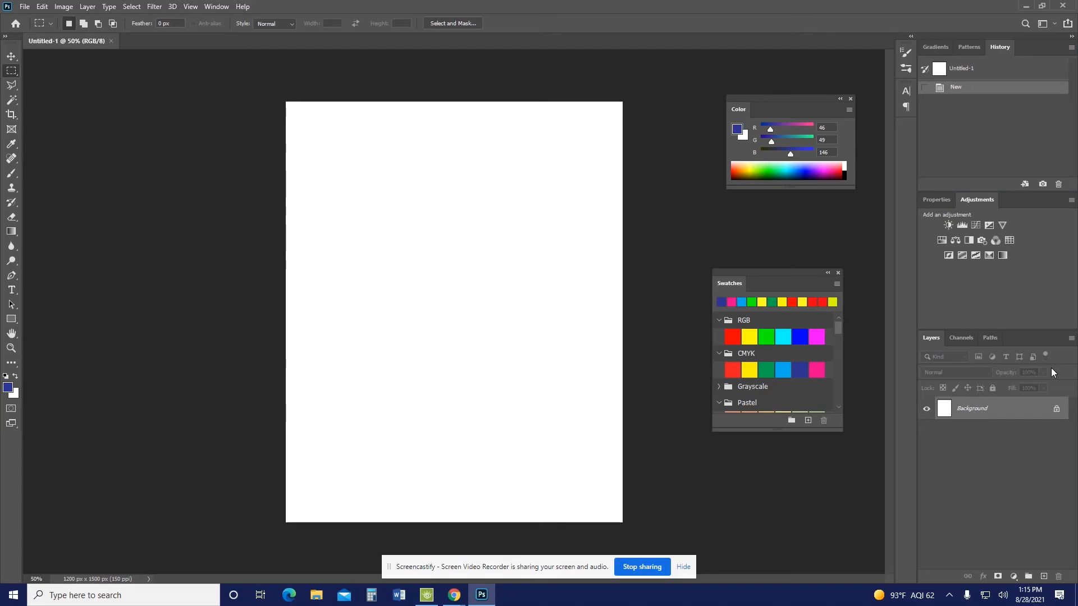
pyautogui.click(1071, 338)
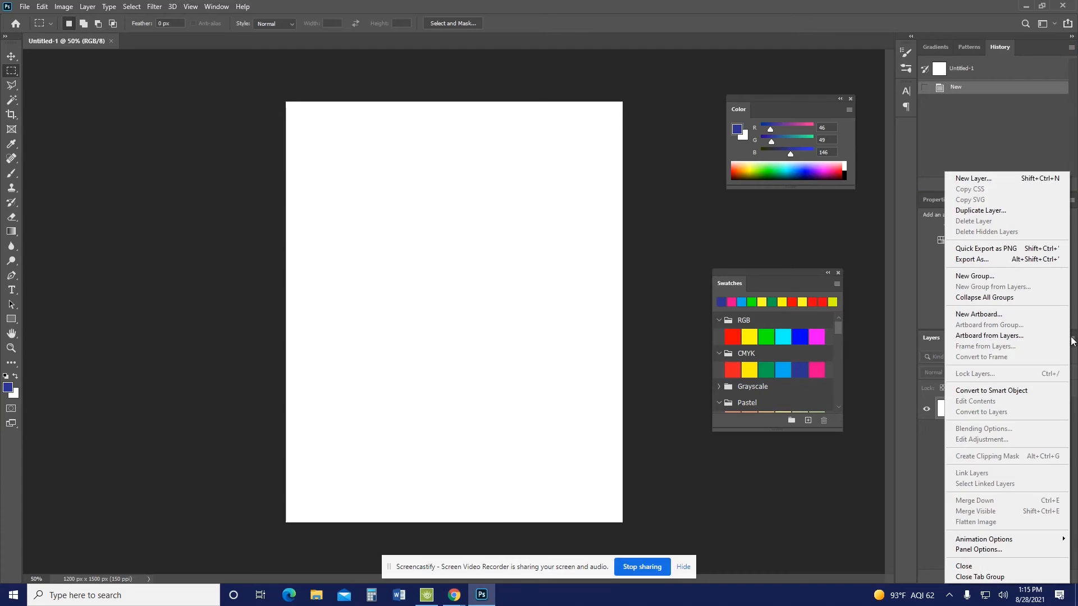
pyautogui.click(1021, 578)
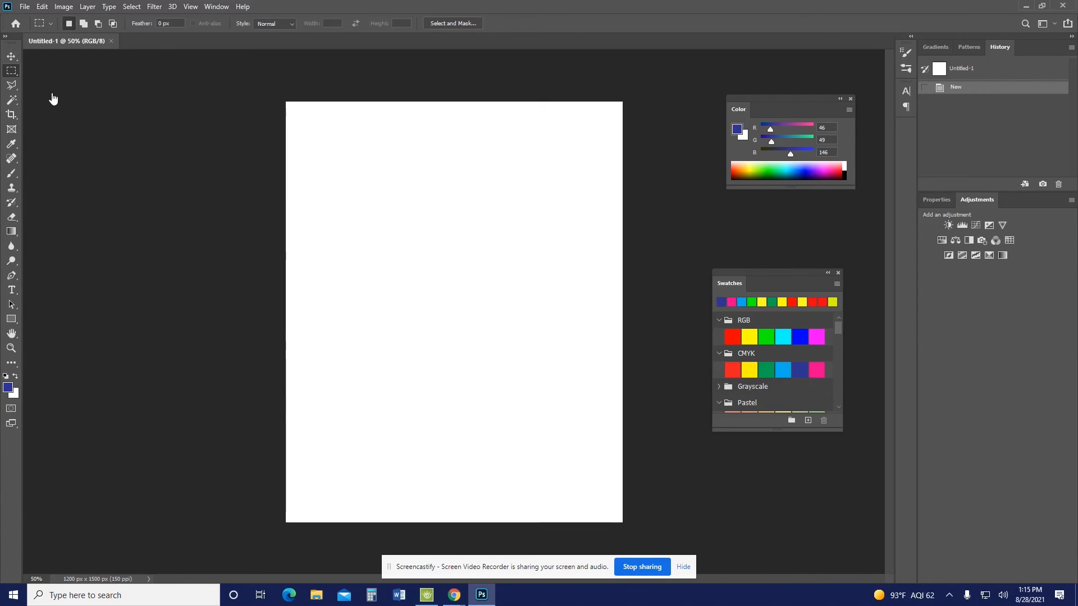
pyautogui.click(5, 35)
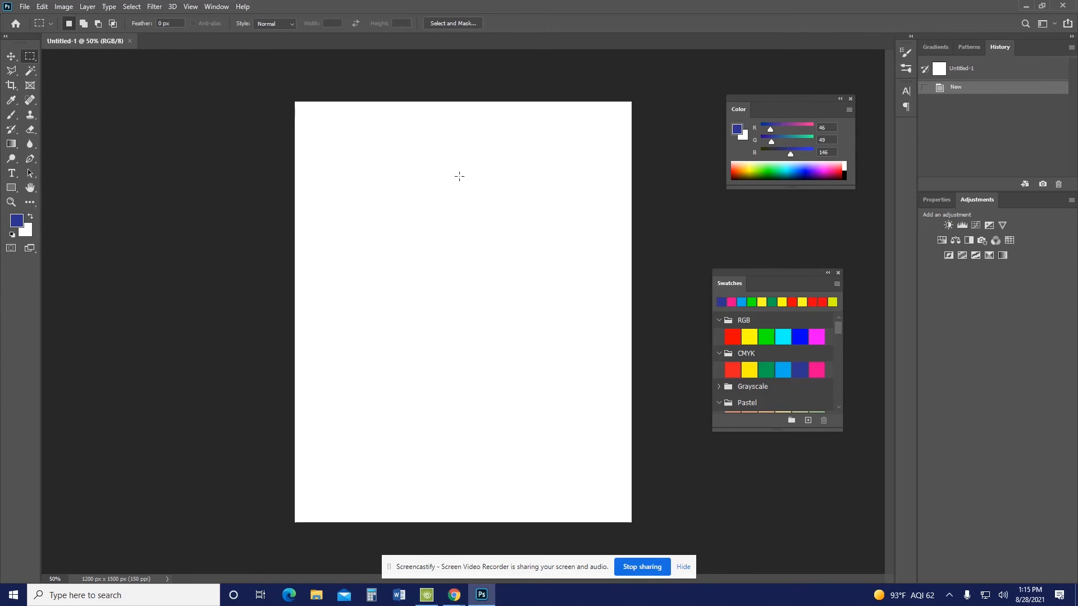
# Step: Reset the jb DESKTOP workspace to its saved panel layout
pyautogui.click(216, 8)
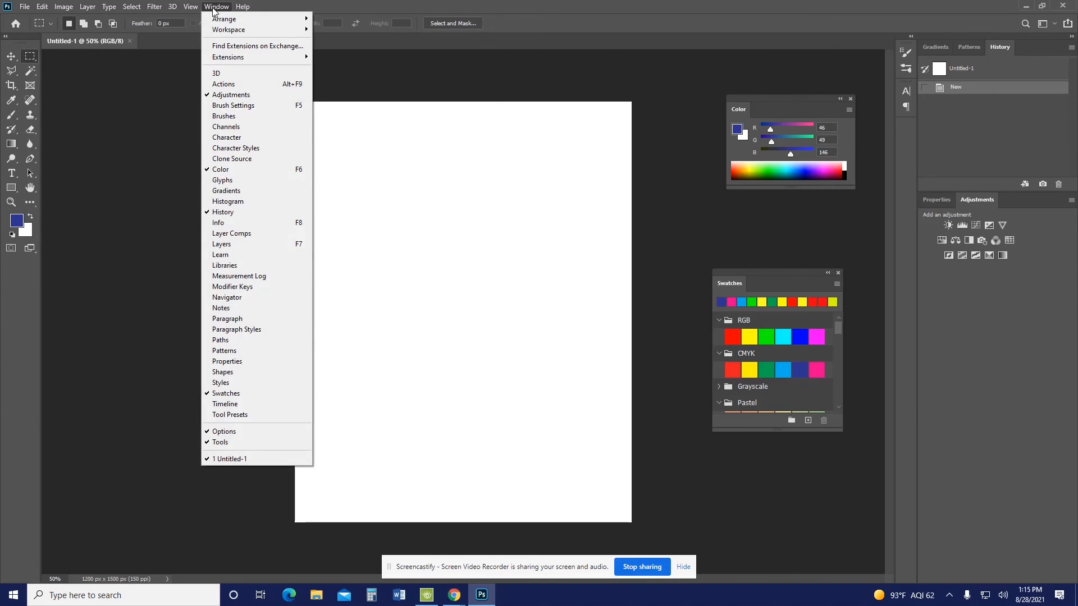
pyautogui.moveTo(216, 31)
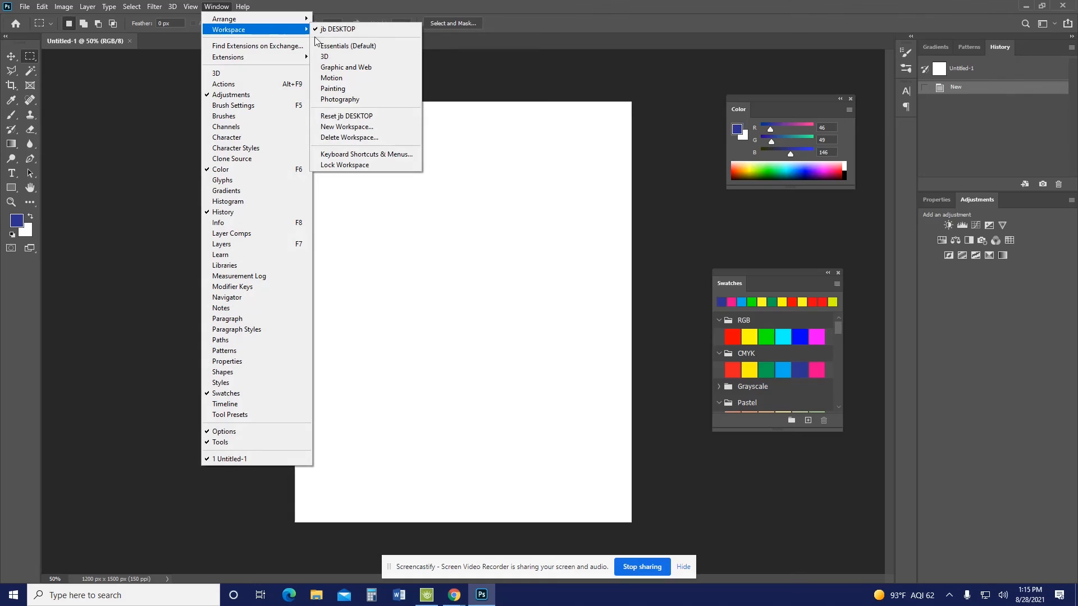
pyautogui.click(350, 117)
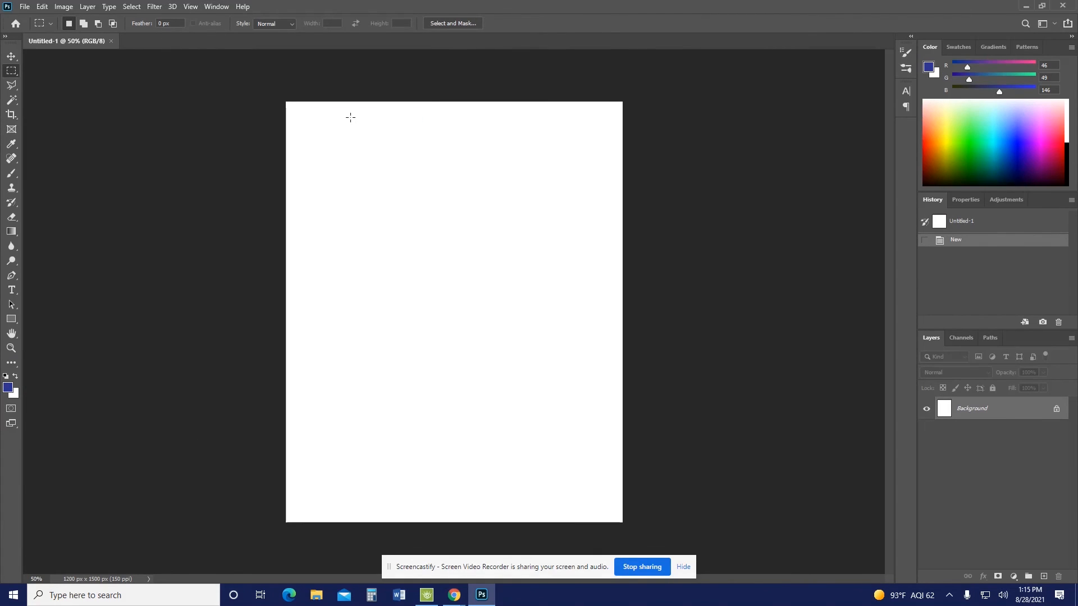